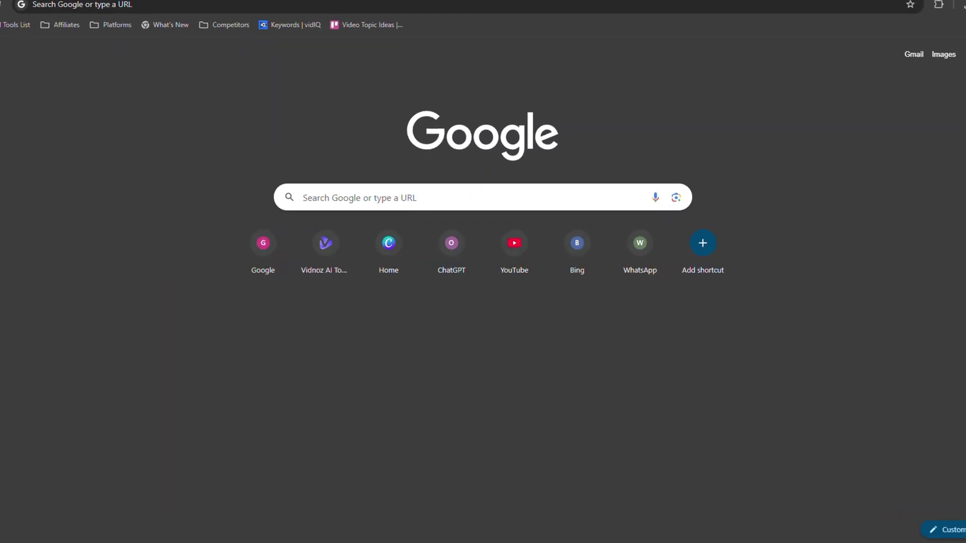
Step: Search Google for "steam" and open the Steam store website
{"action": "left_click", "coordinate": [308, 197]}
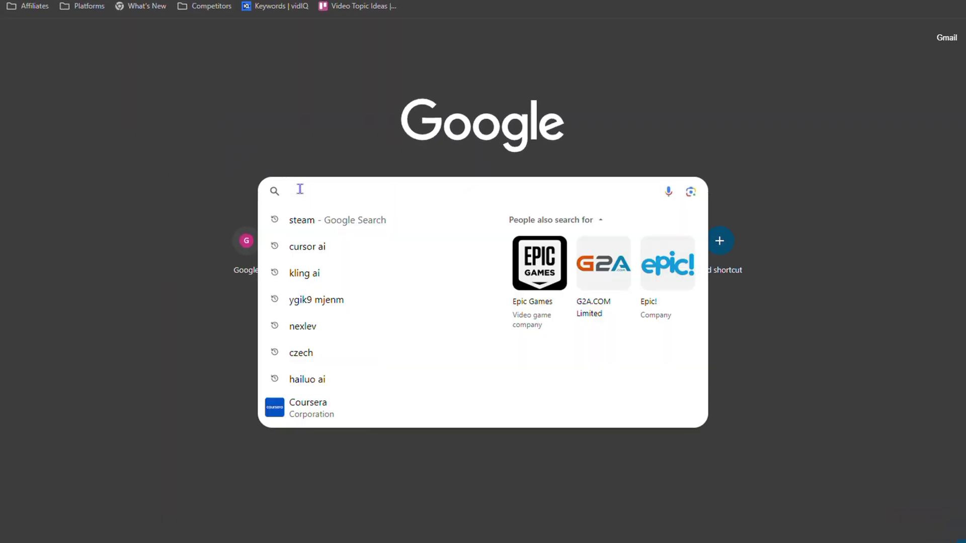
{"action": "type", "text": "steam"}
{"action": "key", "text": "Return"}
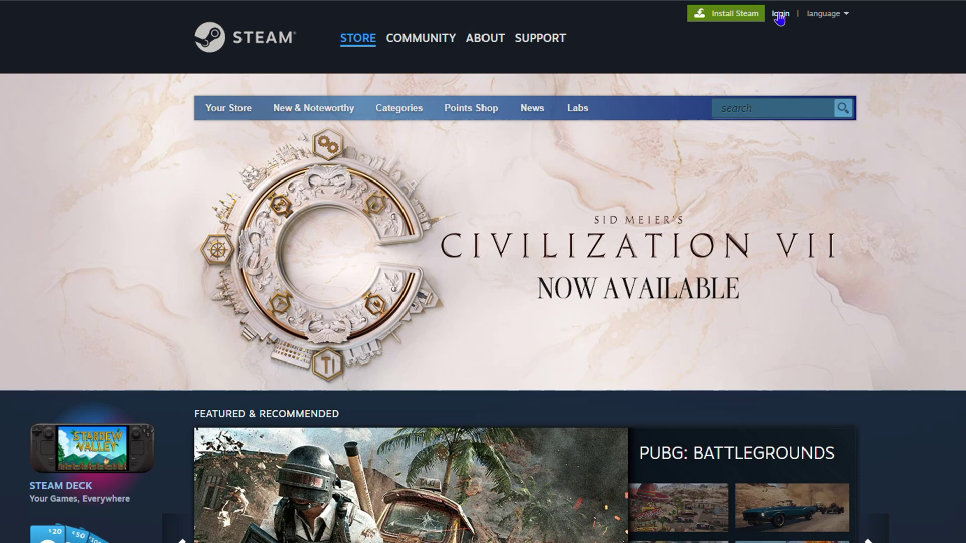
Step: Open the new account form through the store's login page and look through the Steam Subscriber Agreement
{"action": "left_click", "coordinate": [780, 14]}
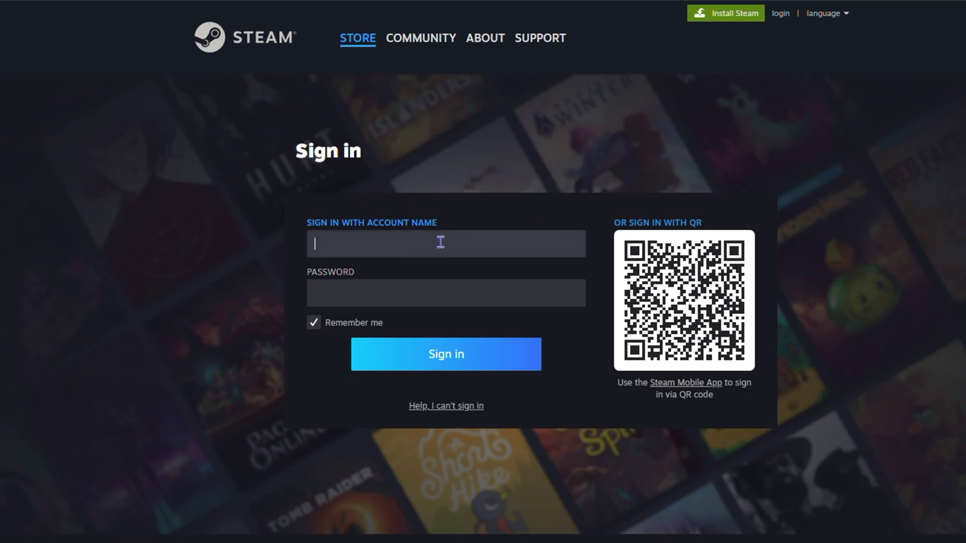
{"action": "scroll", "coordinate": [453, 268], "scroll_direction": "down", "scroll_amount": 3}
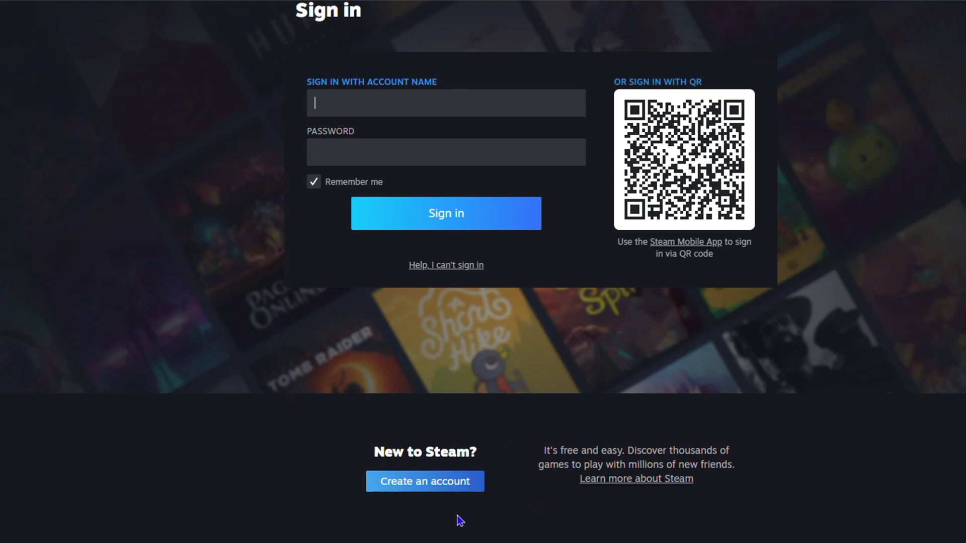
{"action": "left_click", "coordinate": [431, 485]}
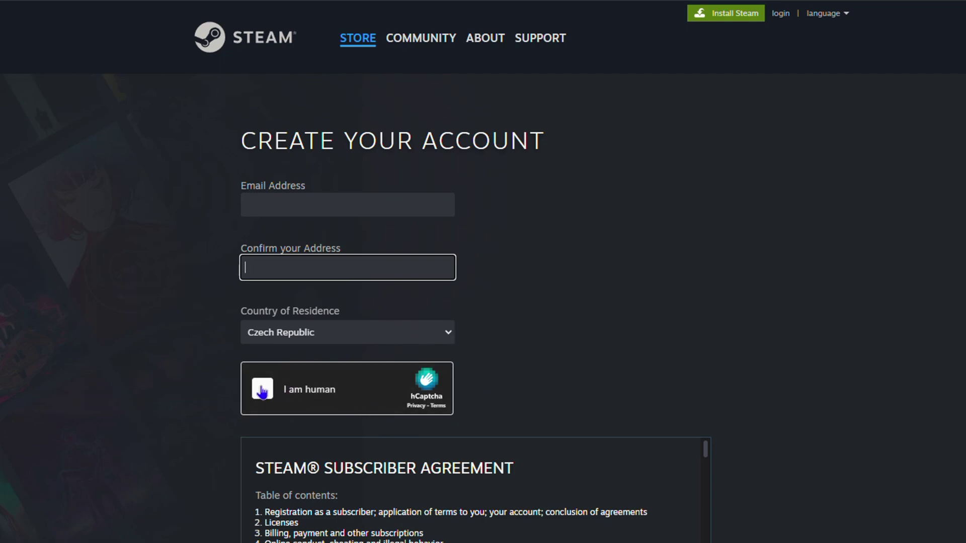
{"action": "scroll", "coordinate": [262, 392], "scroll_direction": "down", "scroll_amount": 5}
{"action": "scroll", "coordinate": [512, 280], "scroll_direction": "down", "scroll_amount": 3}
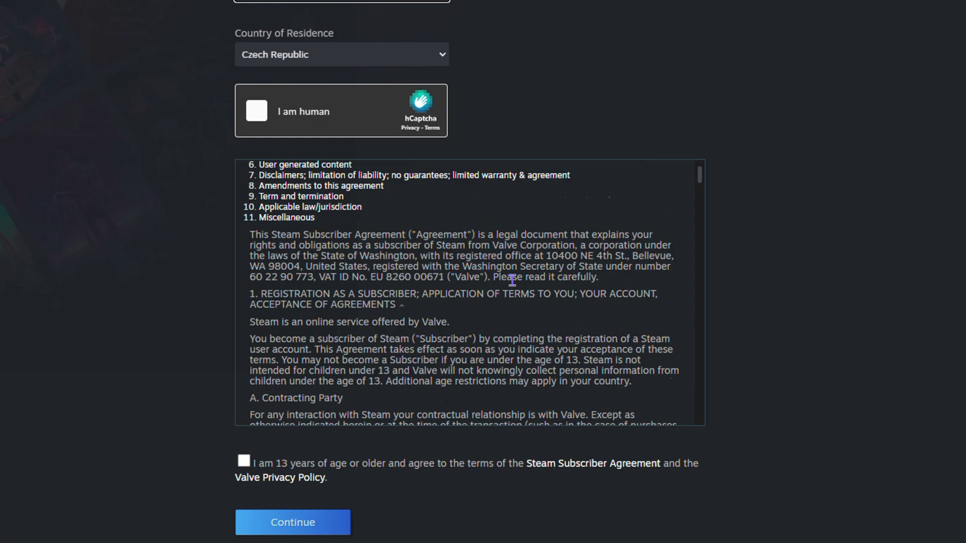
{"action": "scroll", "coordinate": [512, 280], "scroll_direction": "down", "scroll_amount": 10}
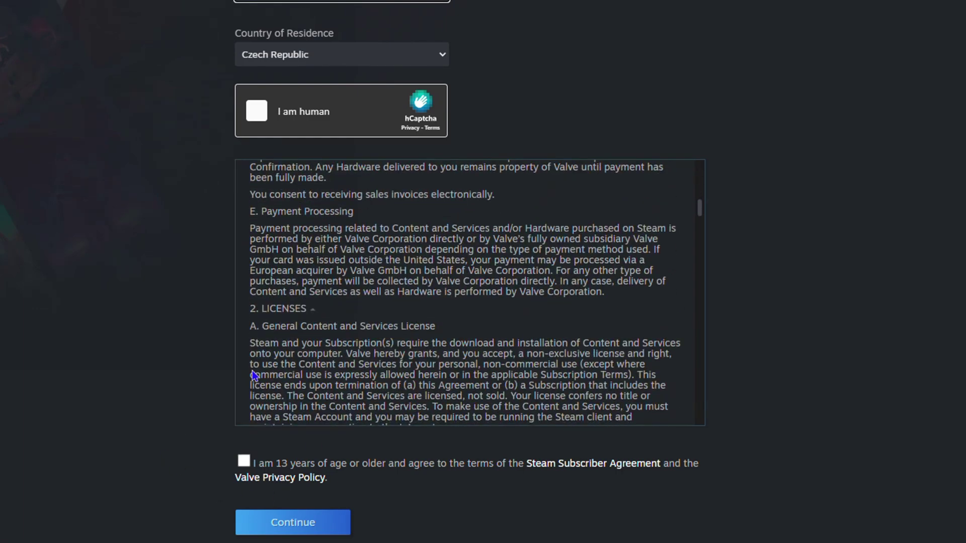
{"action": "scroll", "coordinate": [252, 372], "scroll_direction": "down", "scroll_amount": 5}
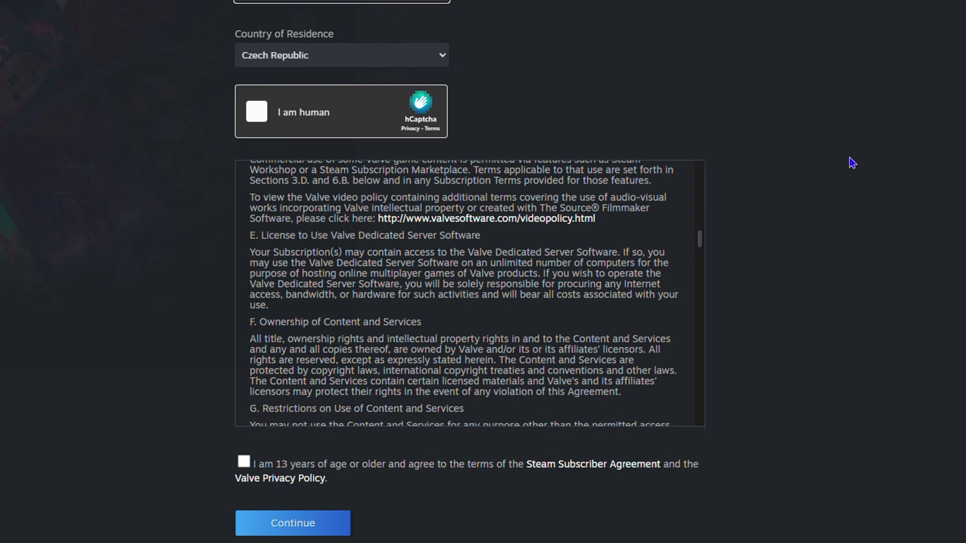
{"action": "scroll", "coordinate": [855, 136], "scroll_direction": "up", "scroll_amount": 4}
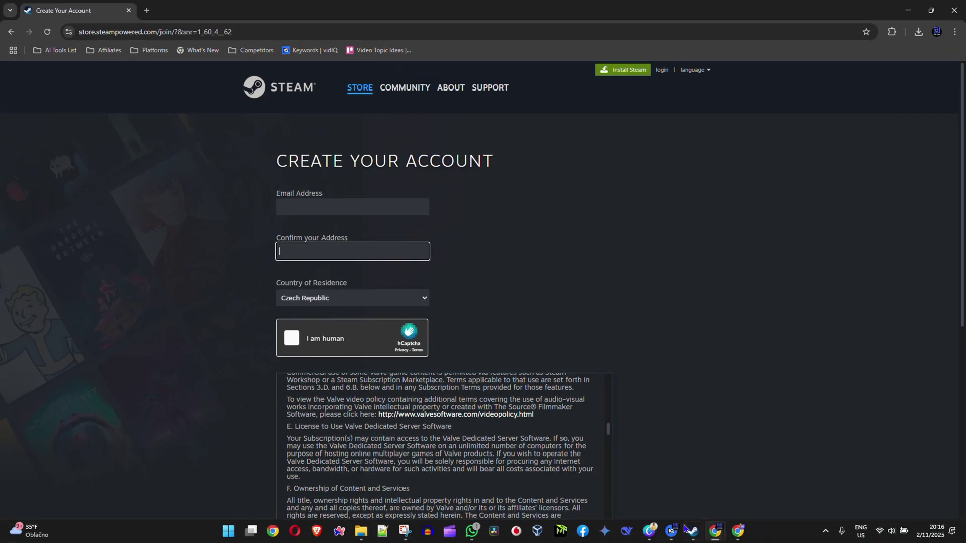
Step: Switch to the Steam desktop client, look over its store page and minimize the client
{"action": "mouse_move", "coordinate": [716, 542]}
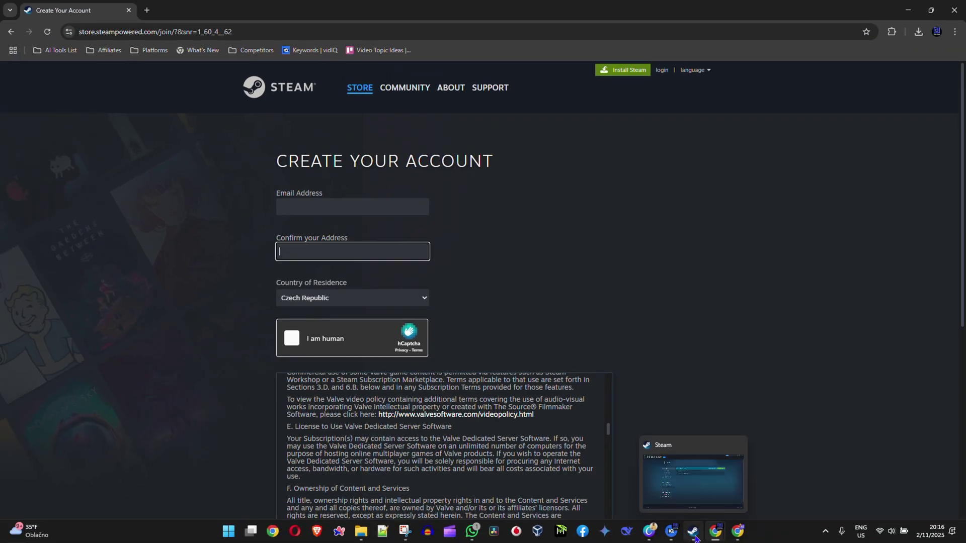
{"action": "left_click", "coordinate": [694, 533]}
{"action": "scroll", "coordinate": [772, 304], "scroll_direction": "down", "scroll_amount": 10}
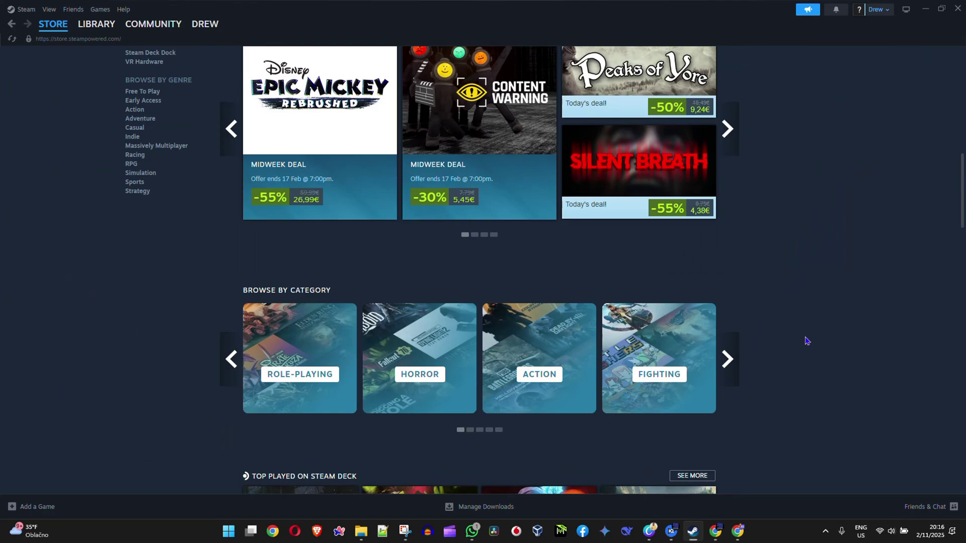
{"action": "scroll", "coordinate": [804, 322], "scroll_direction": "up", "scroll_amount": 10}
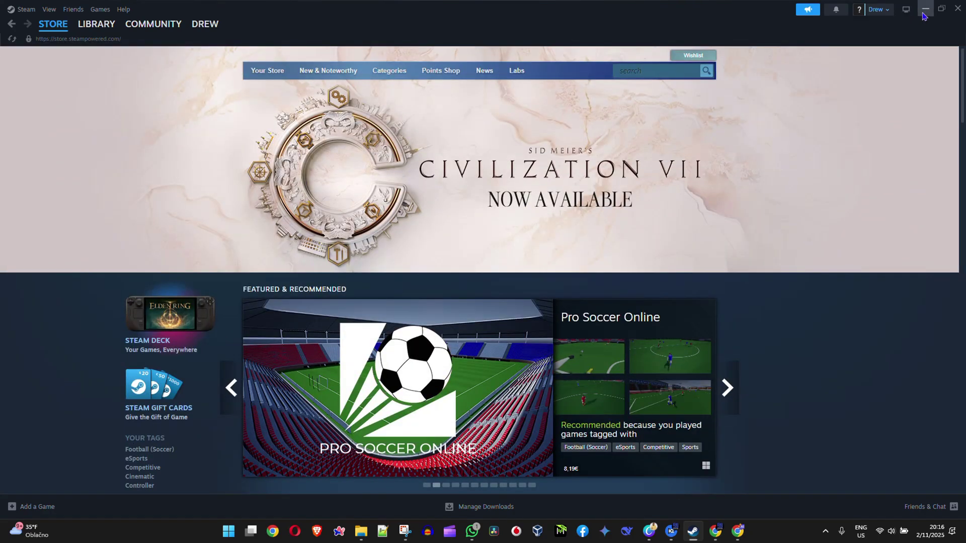
{"action": "left_click", "coordinate": [924, 11]}
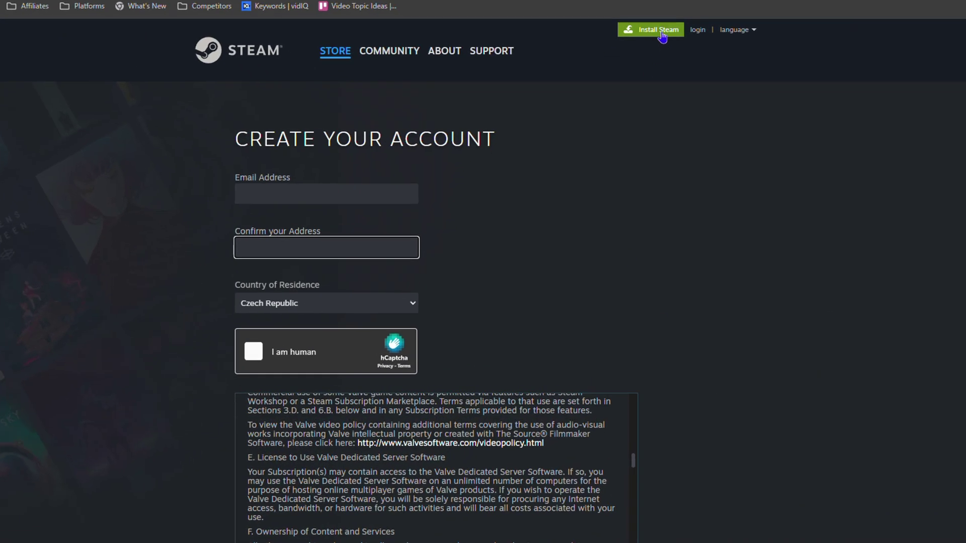
Step: Download the Windows Steam installer from the store website and close the Downloads folder window
{"action": "left_click", "coordinate": [660, 31]}
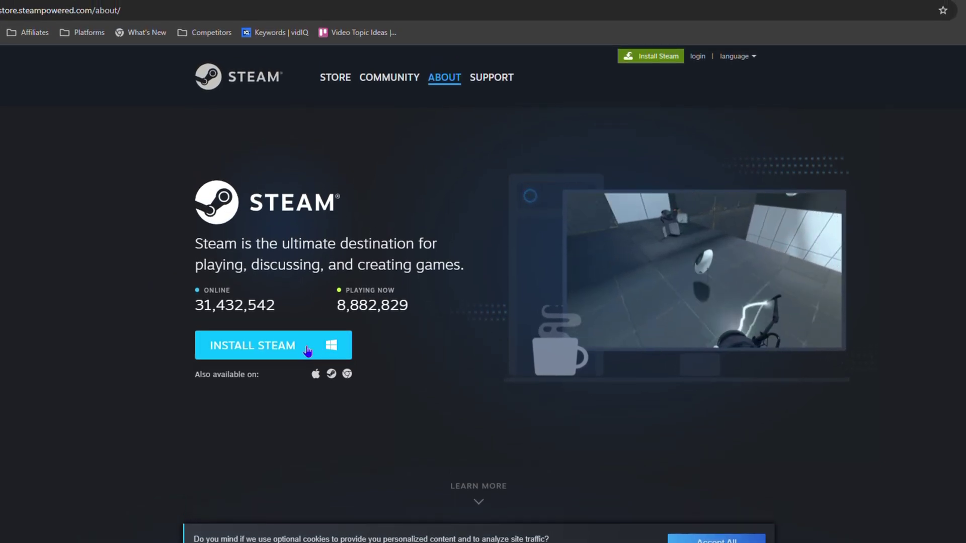
{"action": "left_click", "coordinate": [277, 344]}
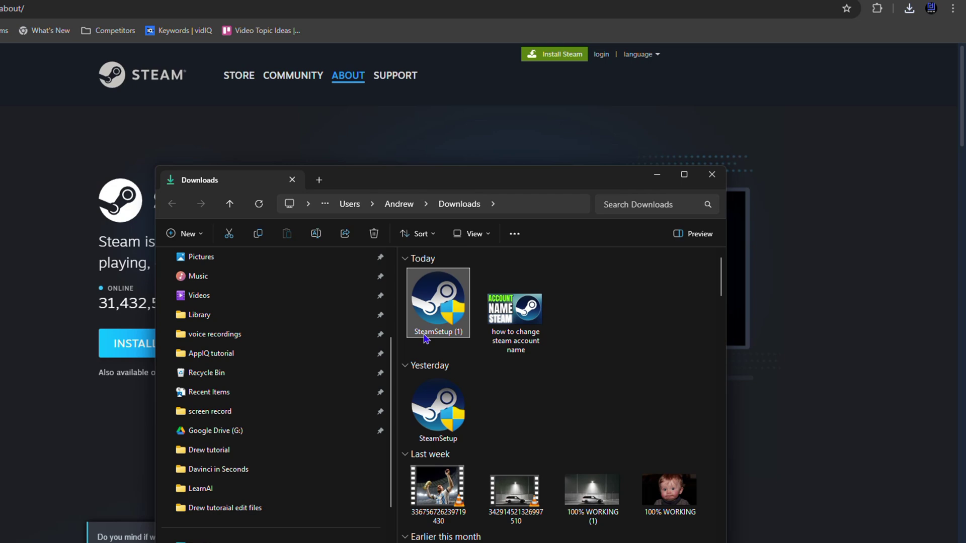
{"action": "left_click", "coordinate": [712, 175]}
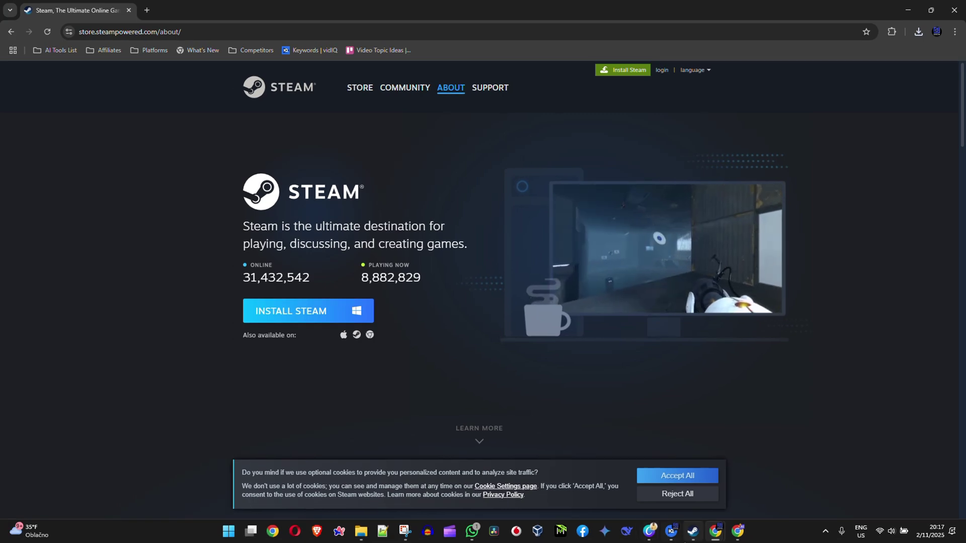
Step: Look over the store page in the Steam desktop client and reveal the hidden system tray icons
{"action": "left_click", "coordinate": [679, 490]}
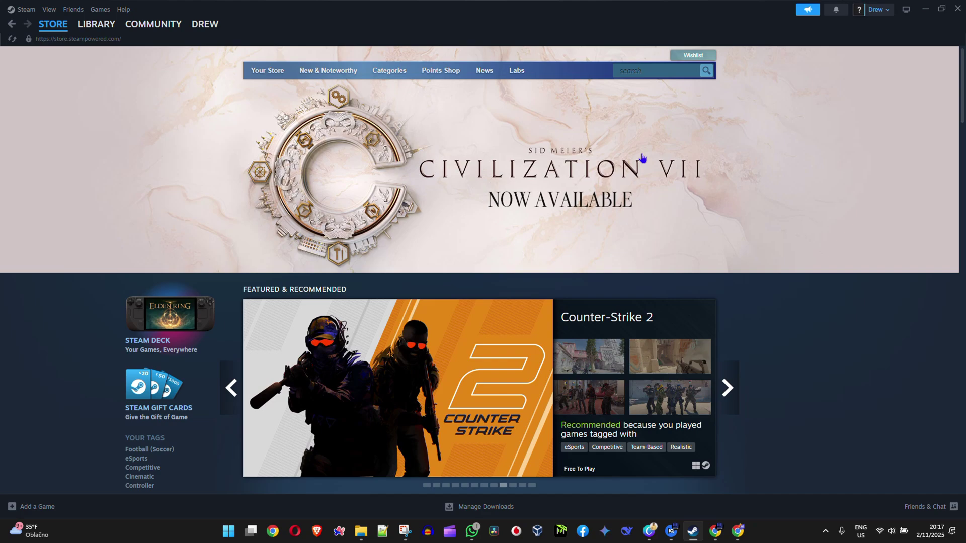
{"action": "scroll", "coordinate": [165, 234], "scroll_direction": "down", "scroll_amount": 15}
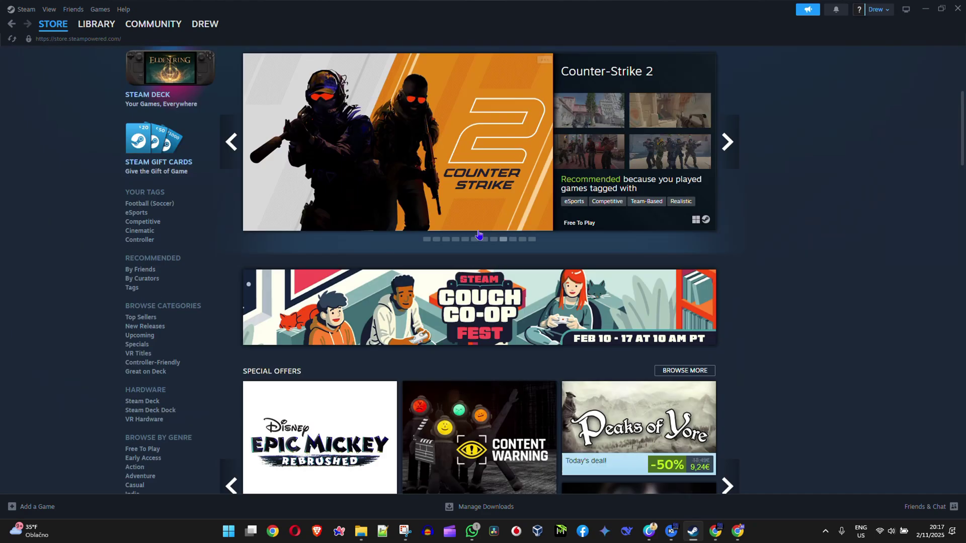
{"action": "scroll", "coordinate": [818, 238], "scroll_direction": "up", "scroll_amount": 8}
{"action": "scroll", "coordinate": [818, 238], "scroll_direction": "up", "scroll_amount": 8}
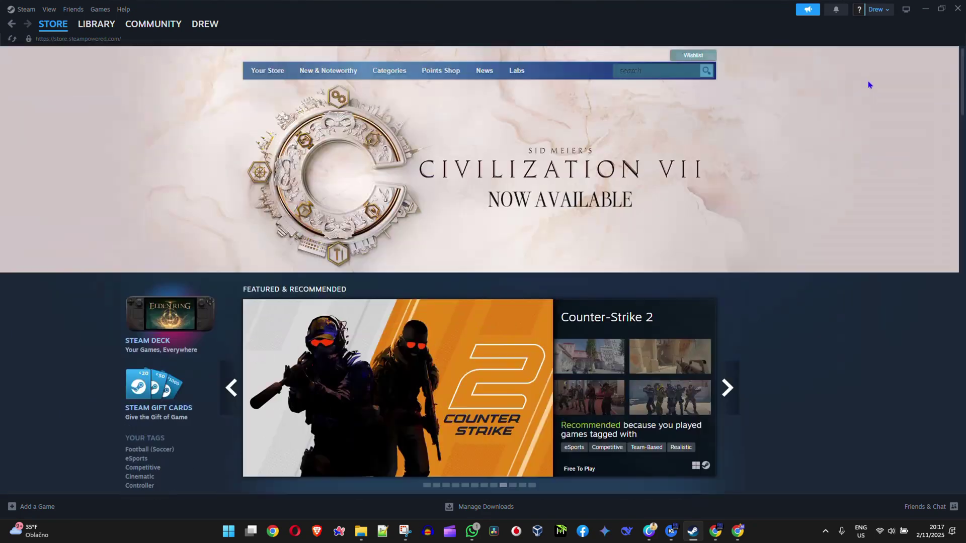
{"action": "left_click", "coordinate": [925, 9]}
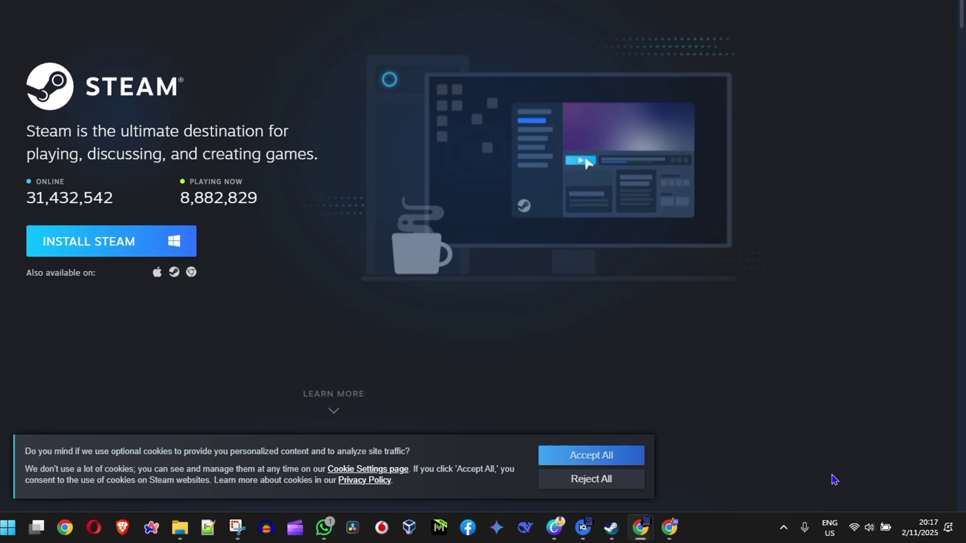
{"action": "left_click", "coordinate": [783, 527]}
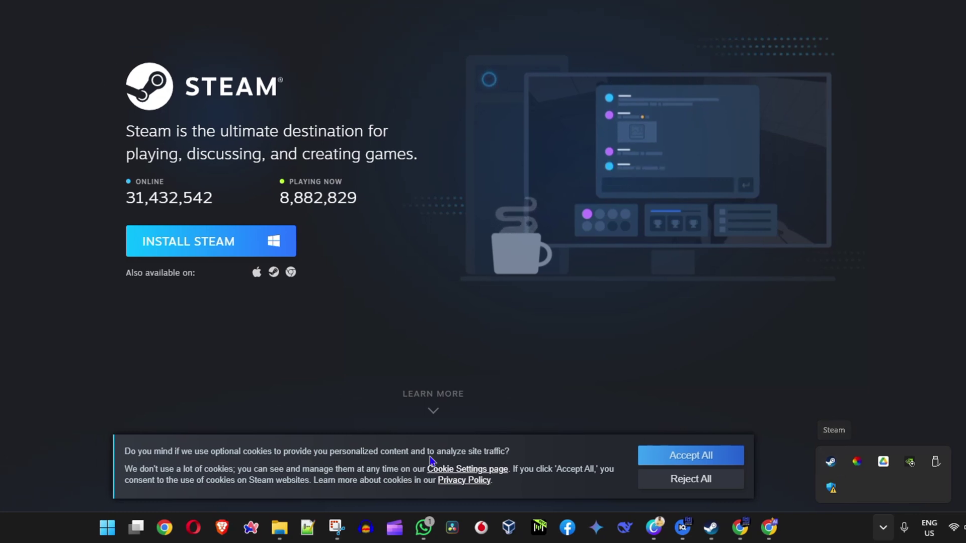
Step: Open Task Manager and select steam in its list of startup apps
{"action": "right_click", "coordinate": [29, 540]}
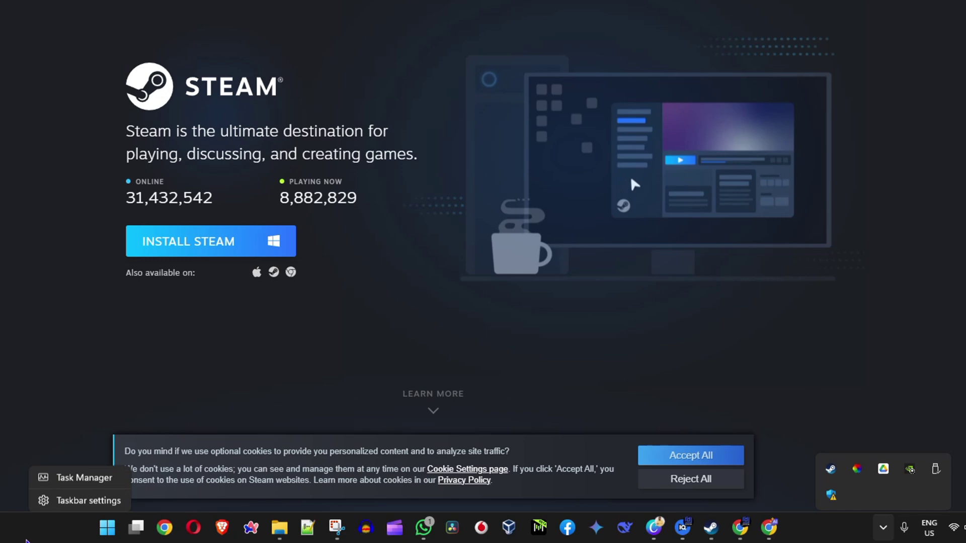
{"action": "left_click", "coordinate": [76, 481]}
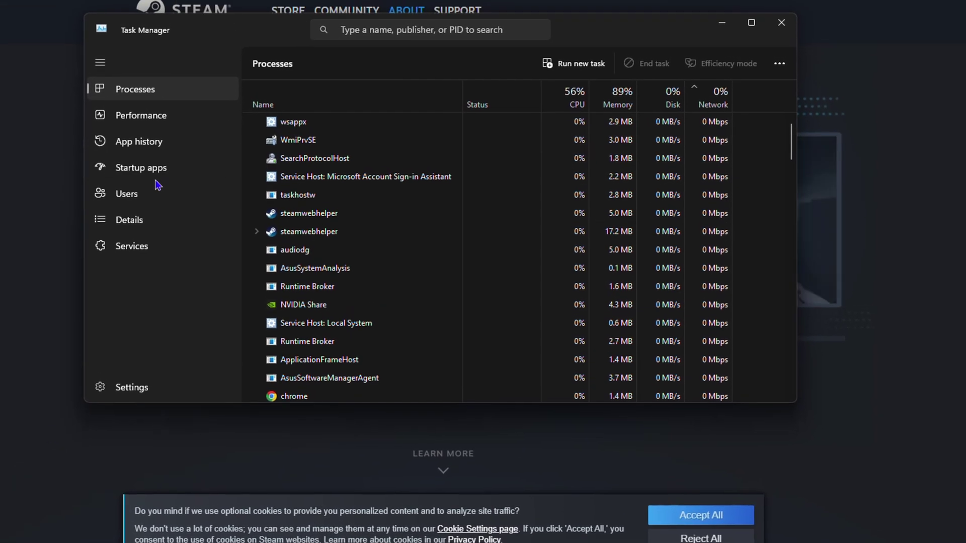
{"action": "left_click", "coordinate": [142, 176]}
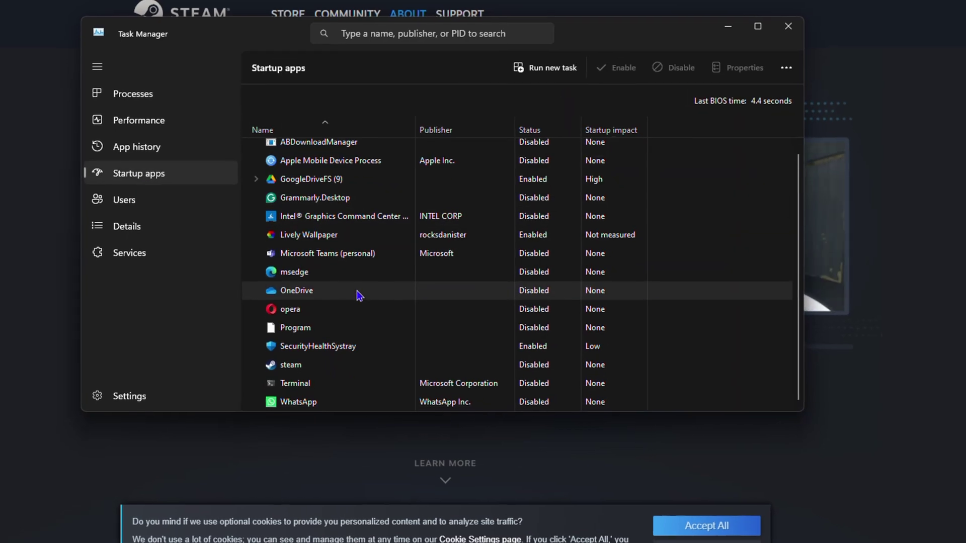
{"action": "left_click", "coordinate": [301, 364]}
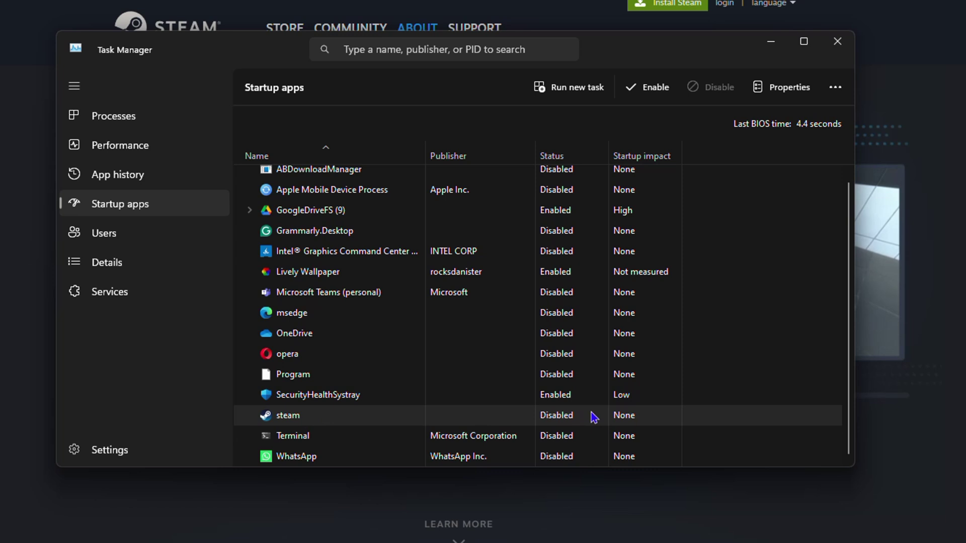
Step: Enable steam as a startup app
{"action": "right_click", "coordinate": [562, 435]}
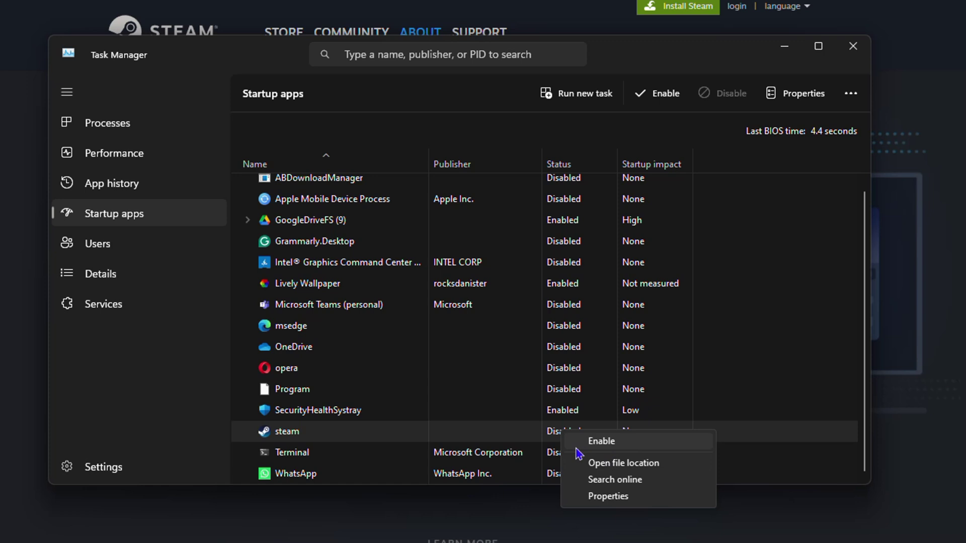
{"action": "left_click", "coordinate": [609, 447]}
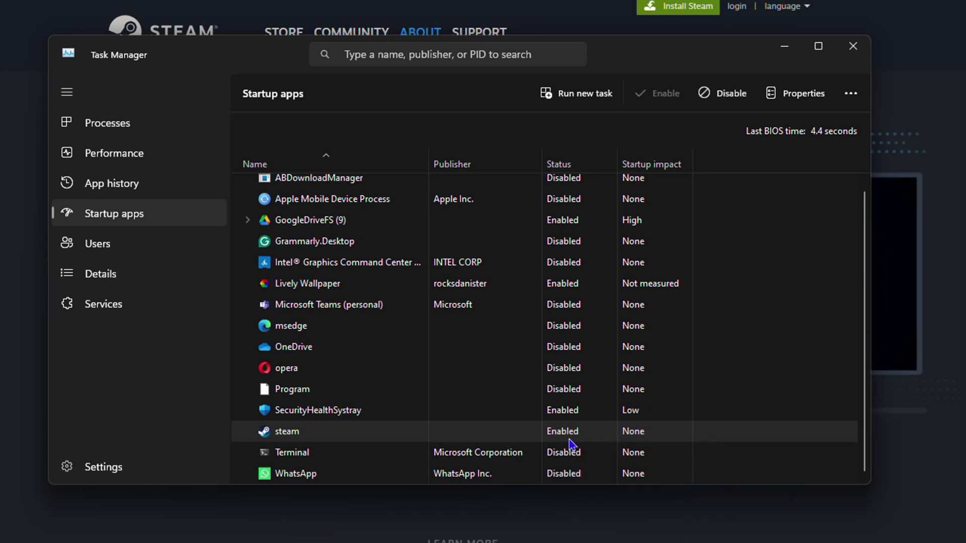
Step: Disable steam as a startup app and close Task Manager
{"action": "right_click", "coordinate": [562, 442]}
{"action": "left_click", "coordinate": [608, 447]}
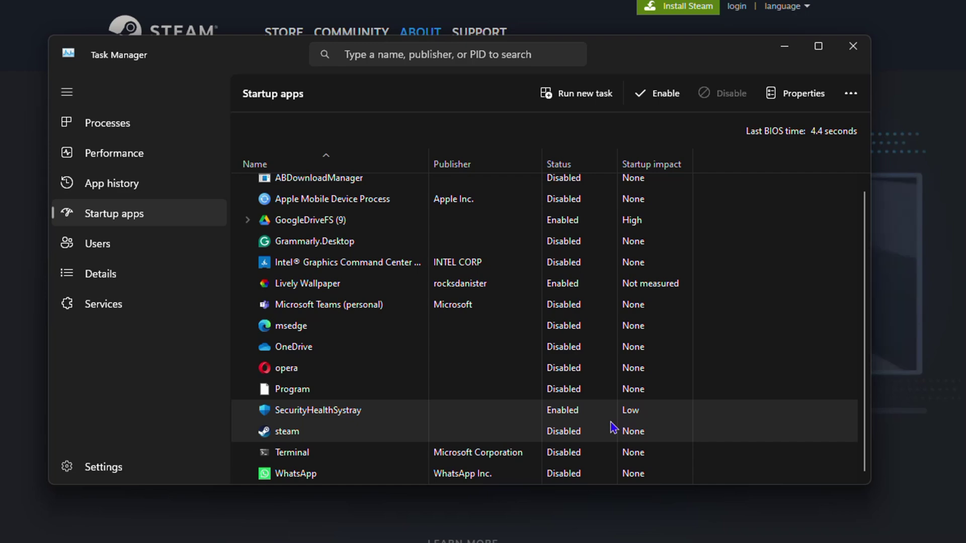
{"action": "left_click", "coordinate": [852, 46]}
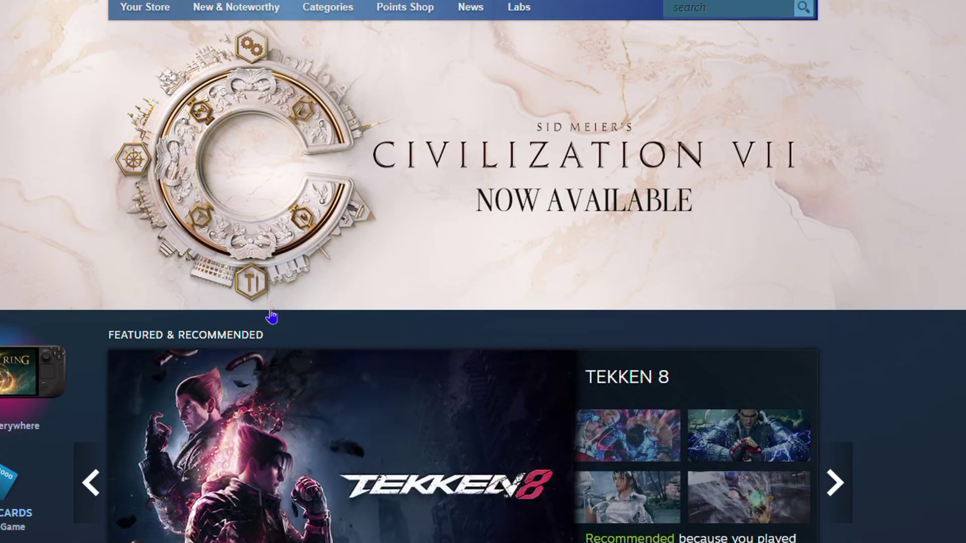
{"action": "scroll", "coordinate": [535, 432], "scroll_direction": "down", "scroll_amount": 12}
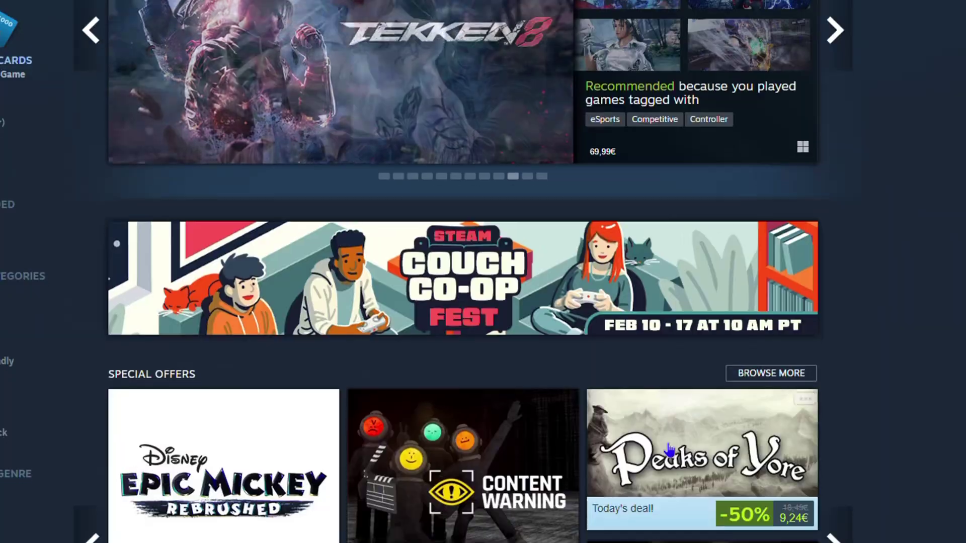
{"action": "scroll", "coordinate": [621, 439], "scroll_direction": "down", "scroll_amount": 1}
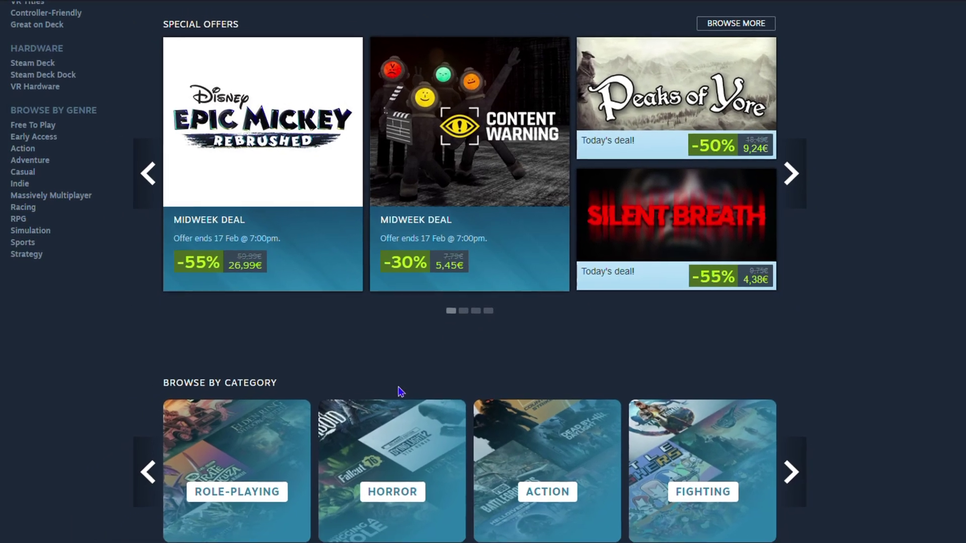
{"action": "scroll", "coordinate": [416, 386], "scroll_direction": "down", "scroll_amount": 9}
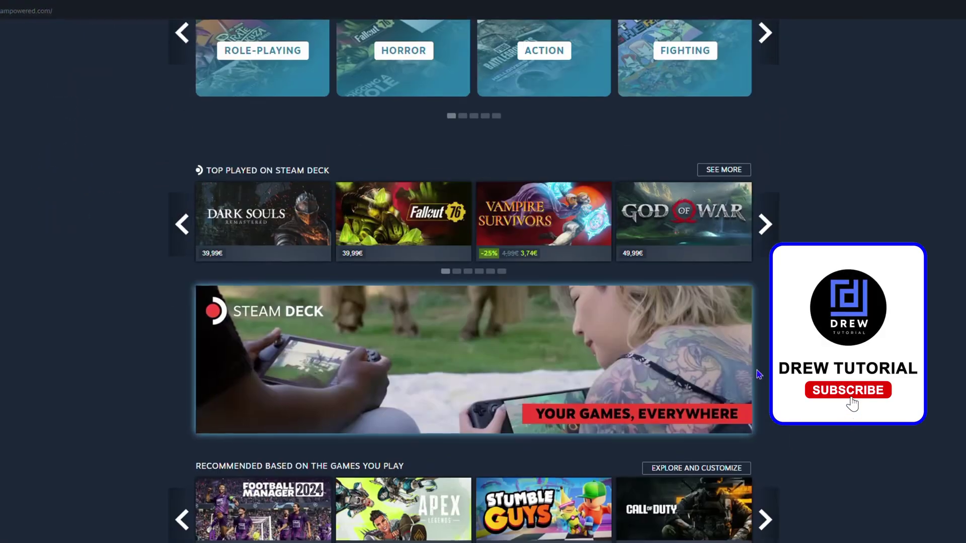
{"action": "scroll", "coordinate": [764, 375], "scroll_direction": "up", "scroll_amount": 6}
{"action": "scroll", "coordinate": [764, 374], "scroll_direction": "up", "scroll_amount": 8}
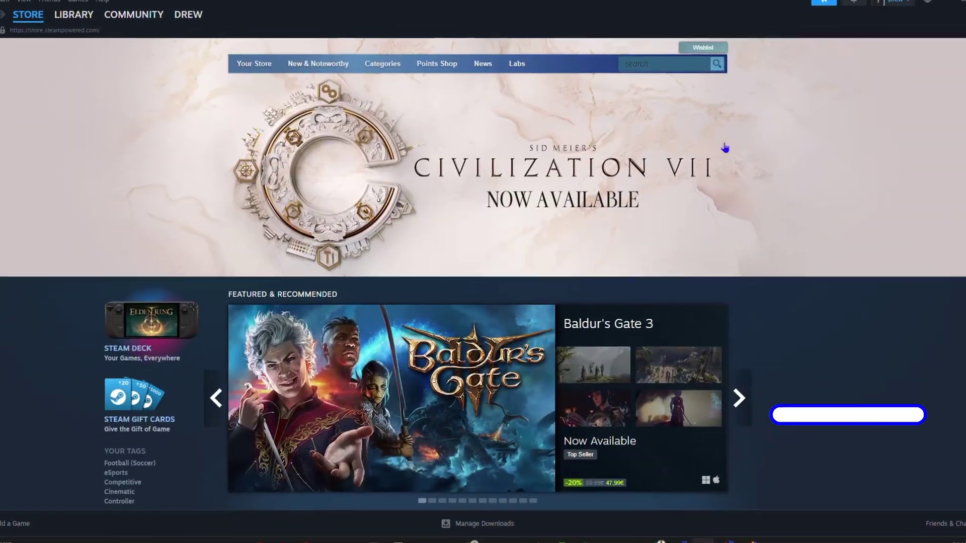